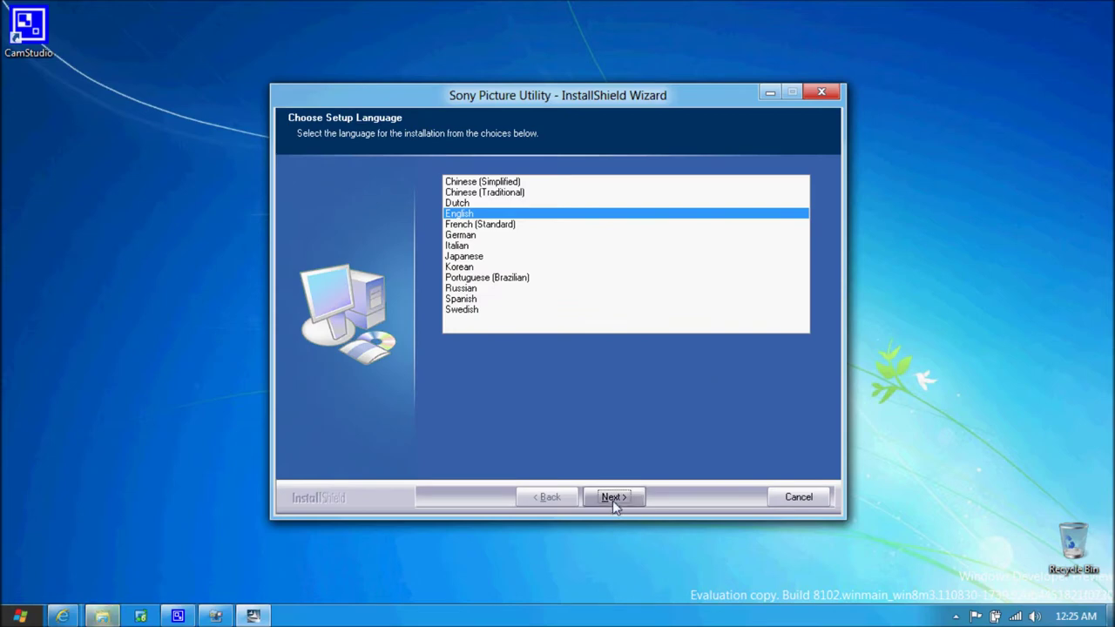
Start installing Sony Picture Utility in English, accepting the license terms and keeping the default installation settings.
{"action": "left_click", "coordinate": [612, 498]}
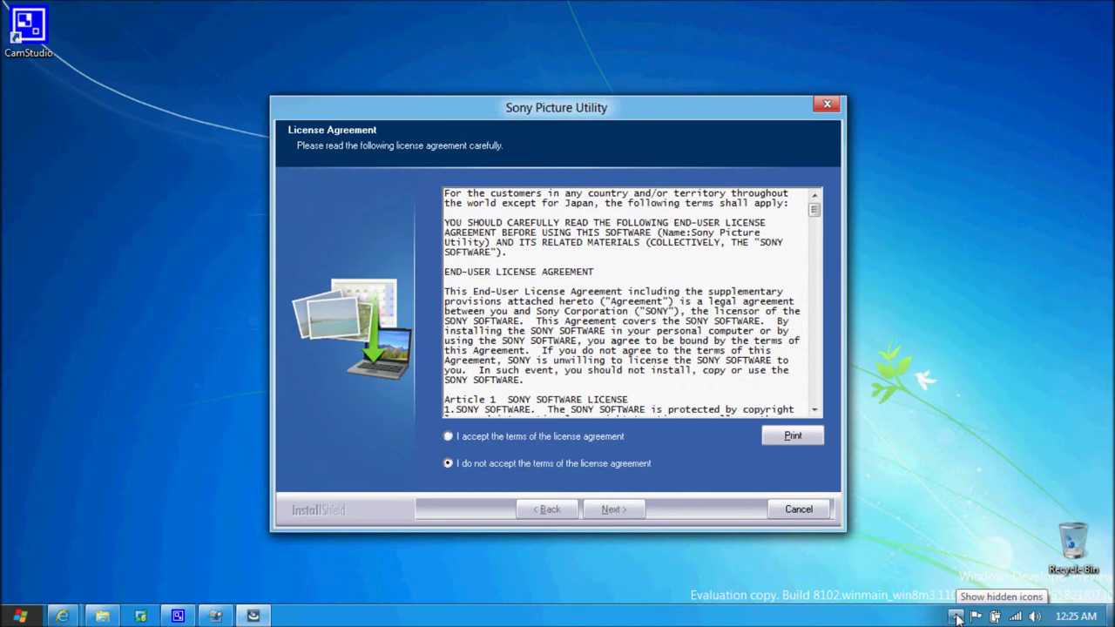
{"action": "left_click", "coordinate": [612, 438]}
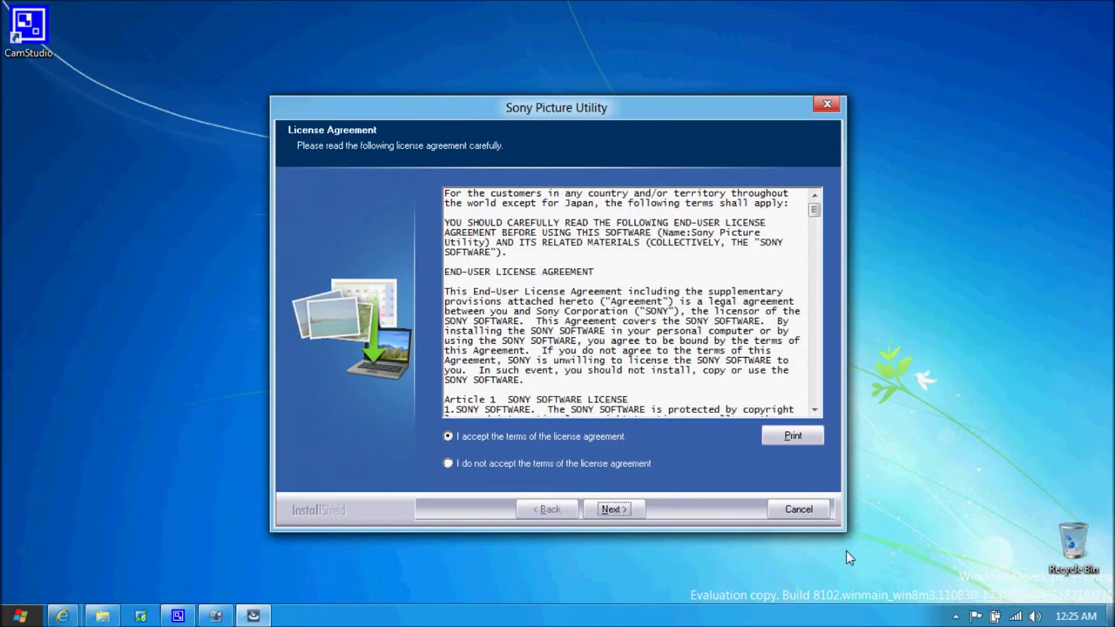
{"action": "left_click", "coordinate": [614, 510]}
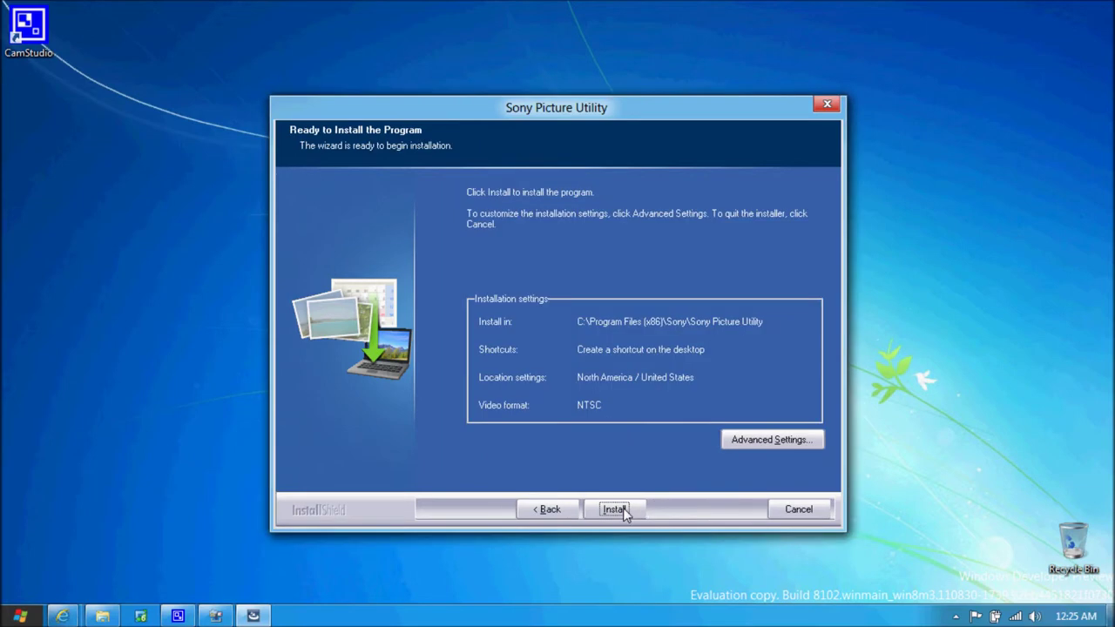
{"action": "left_click", "coordinate": [623, 507]}
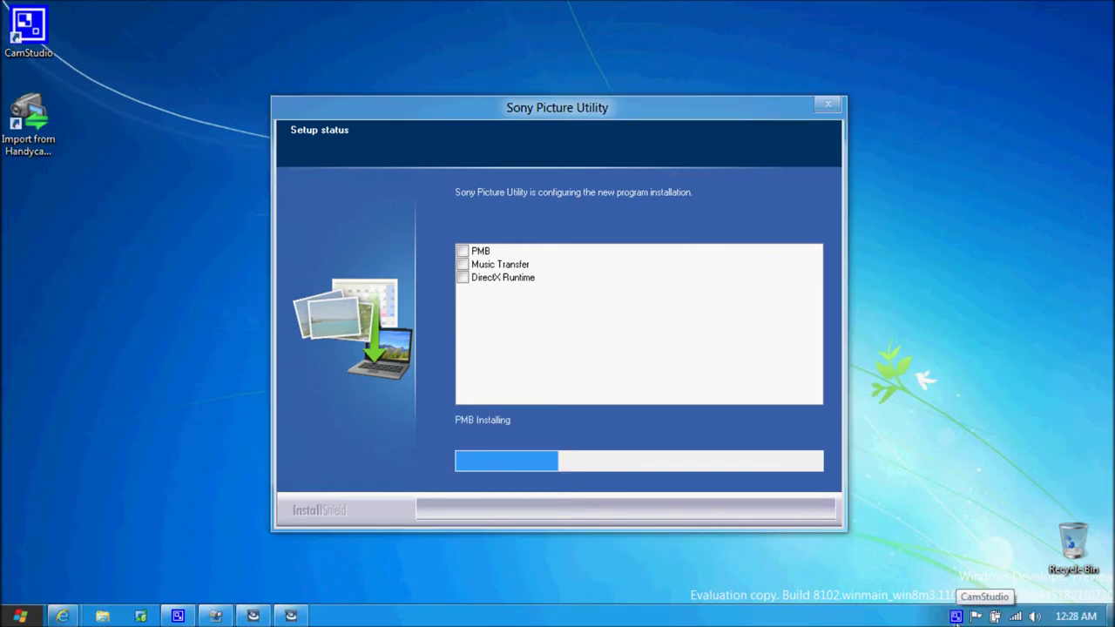
{"action": "right_click", "coordinate": [956, 617]}
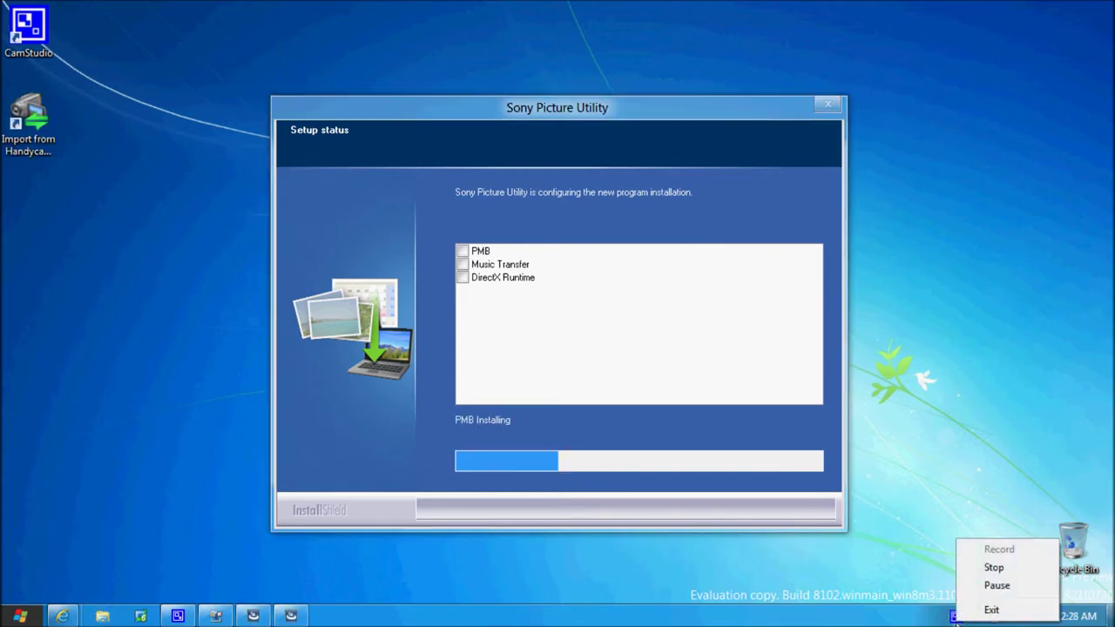
{"action": "left_click", "coordinate": [993, 585]}
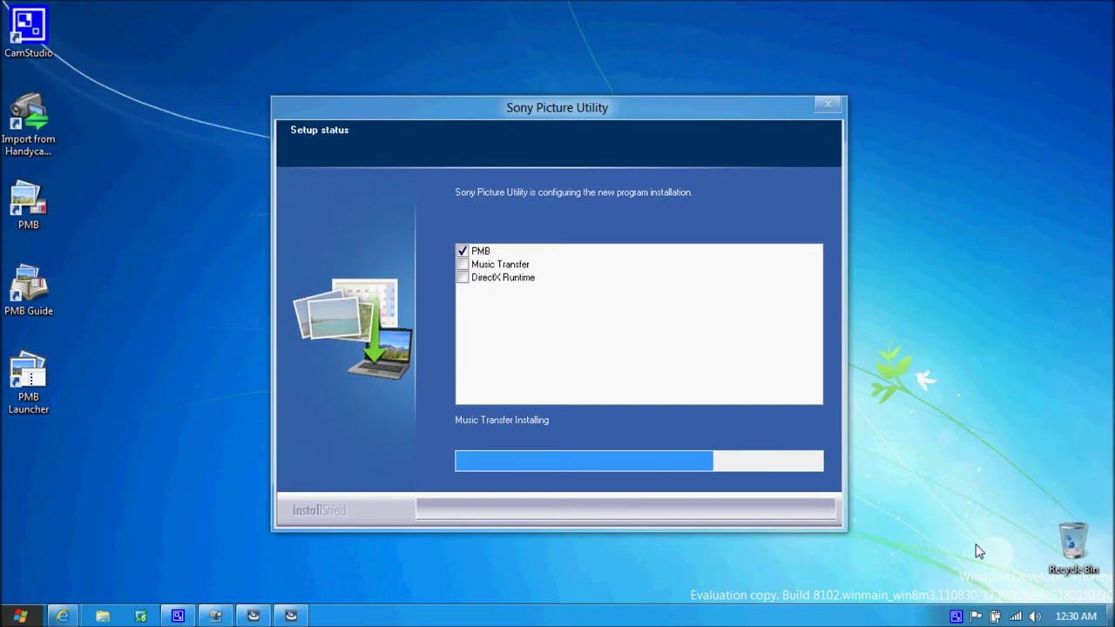
{"action": "right_click", "coordinate": [958, 608]}
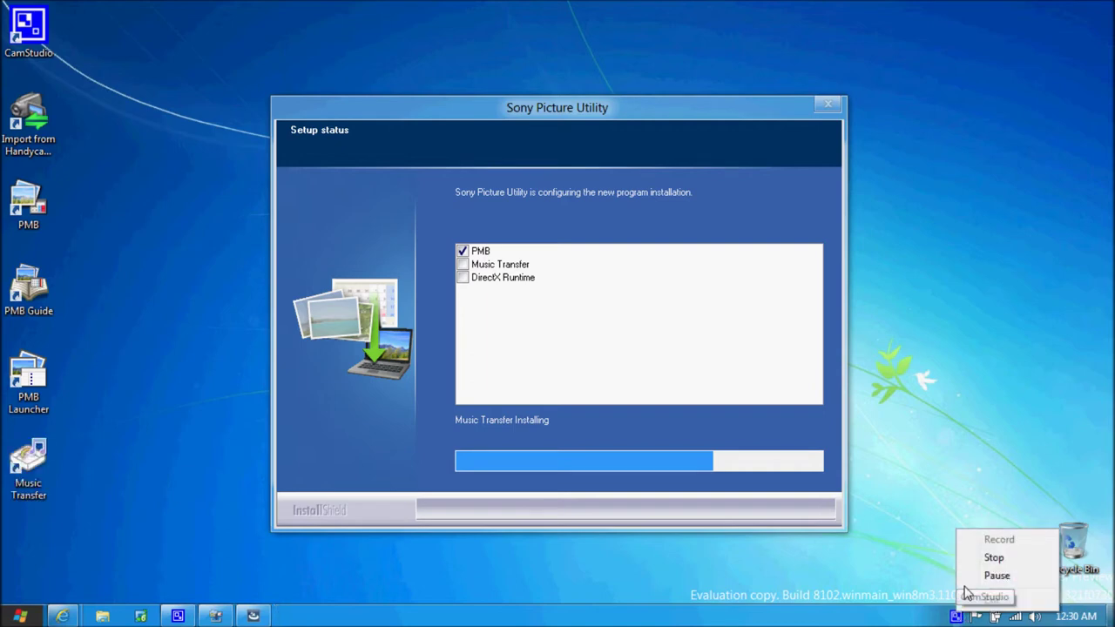
{"action": "left_click", "coordinate": [975, 577]}
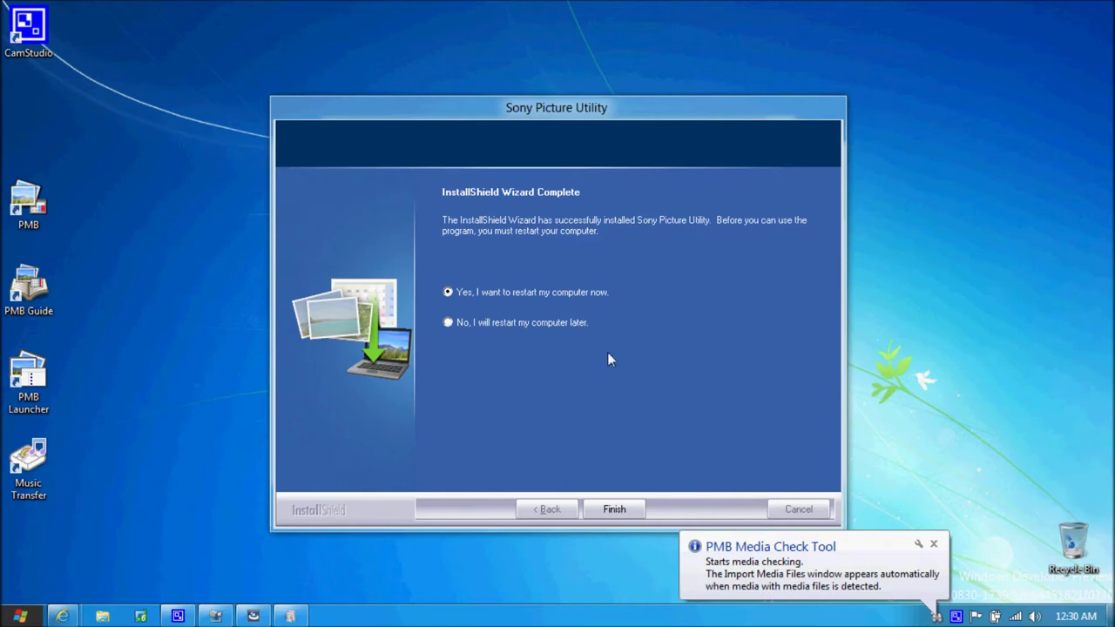
Finish the Sony Picture Utility setup with the computer restart postponed, and accept enabling Microsoft .NET Framework 3.5.1.
{"action": "left_click", "coordinate": [582, 321]}
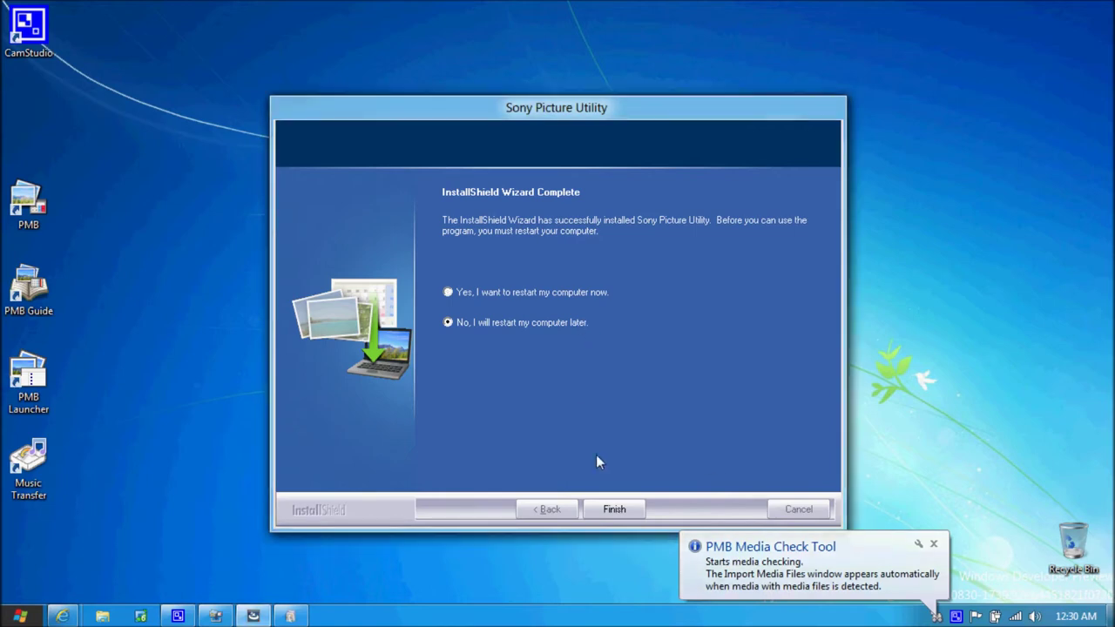
{"action": "left_click", "coordinate": [615, 510]}
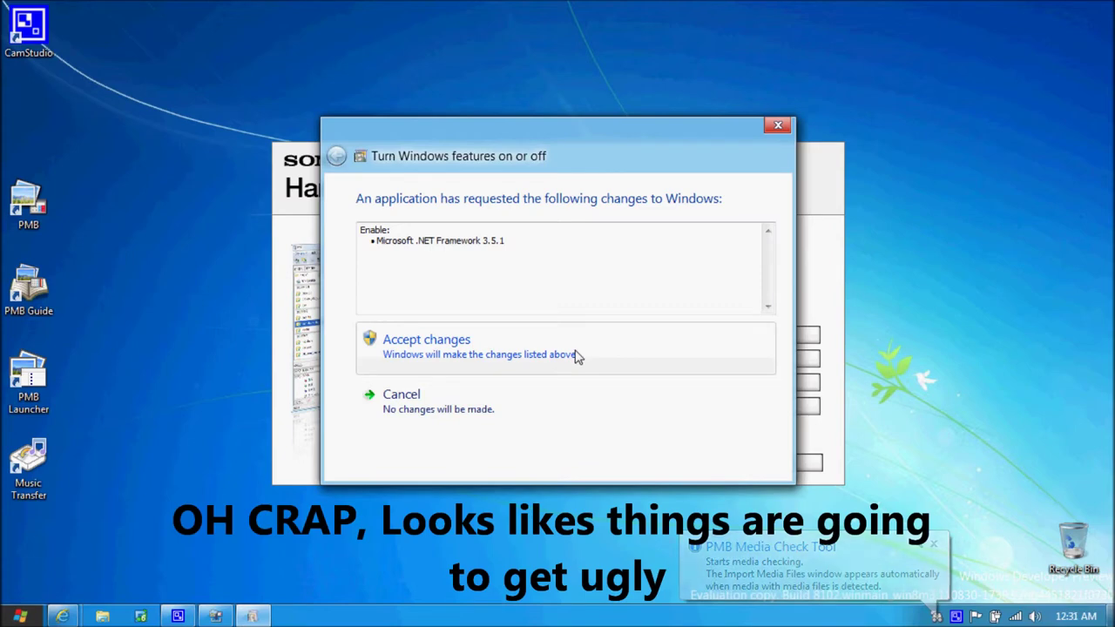
{"action": "left_click", "coordinate": [576, 356]}
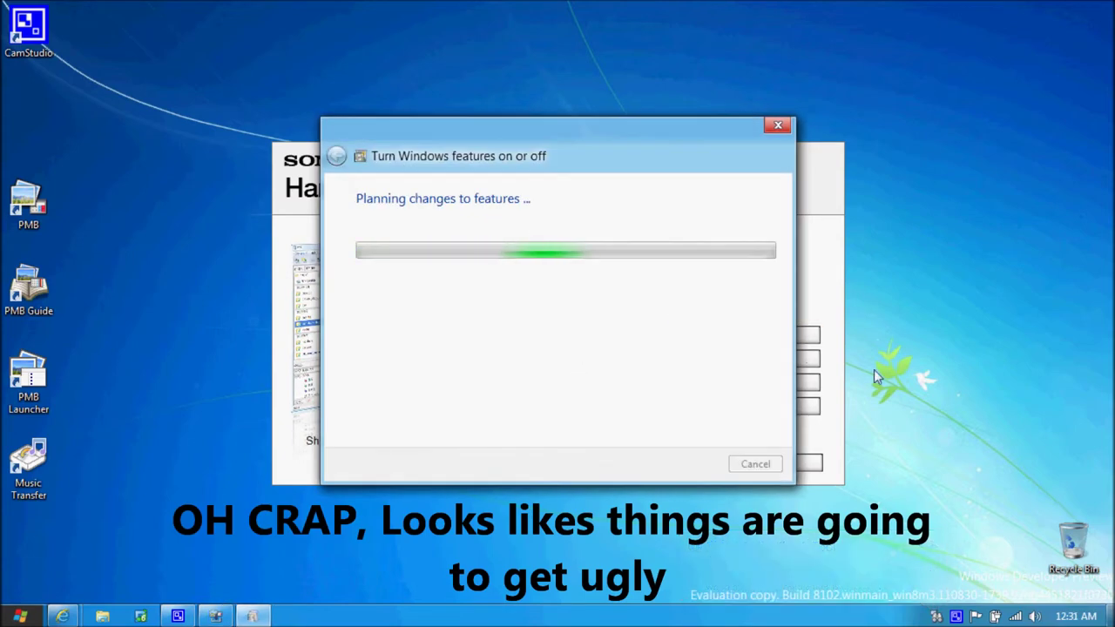
{"action": "right_click", "coordinate": [956, 617]}
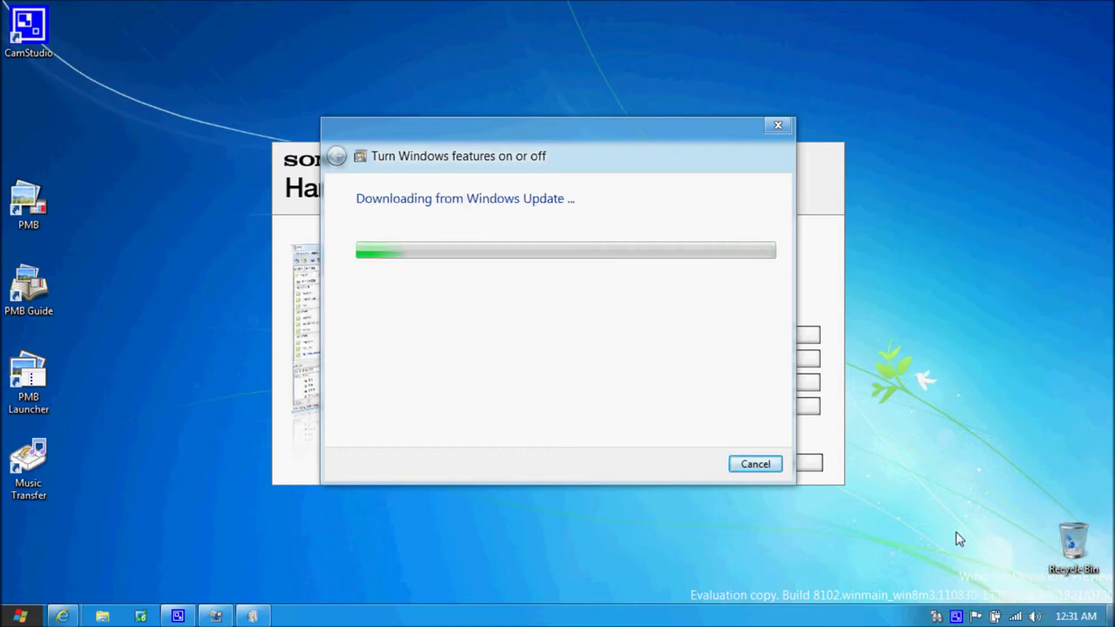
{"action": "left_click", "coordinate": [839, 155]}
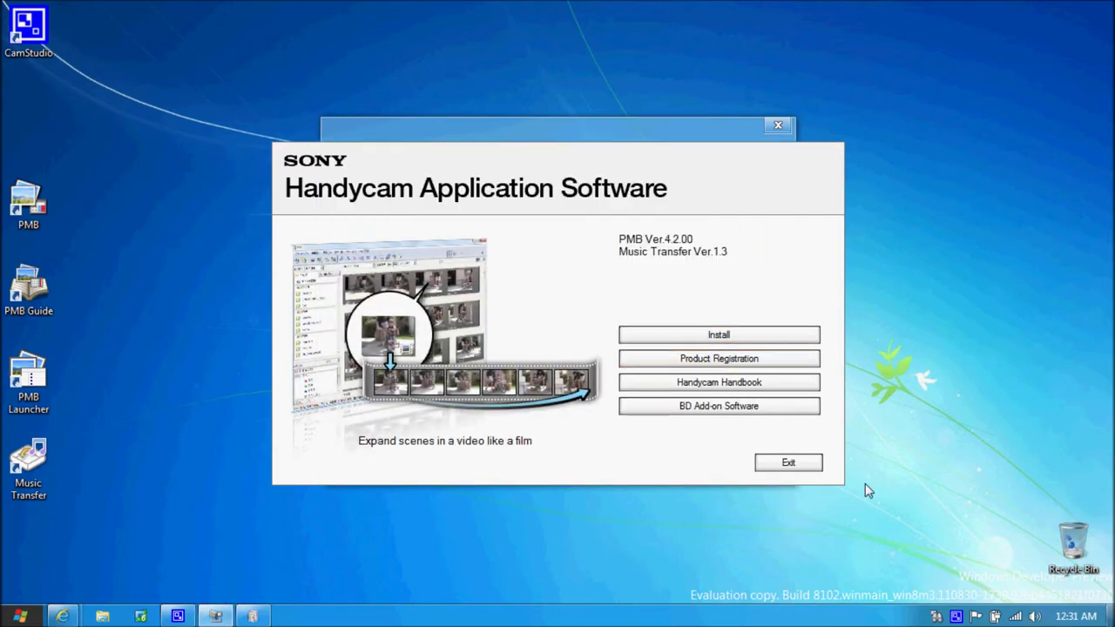
{"action": "right_click", "coordinate": [956, 617]}
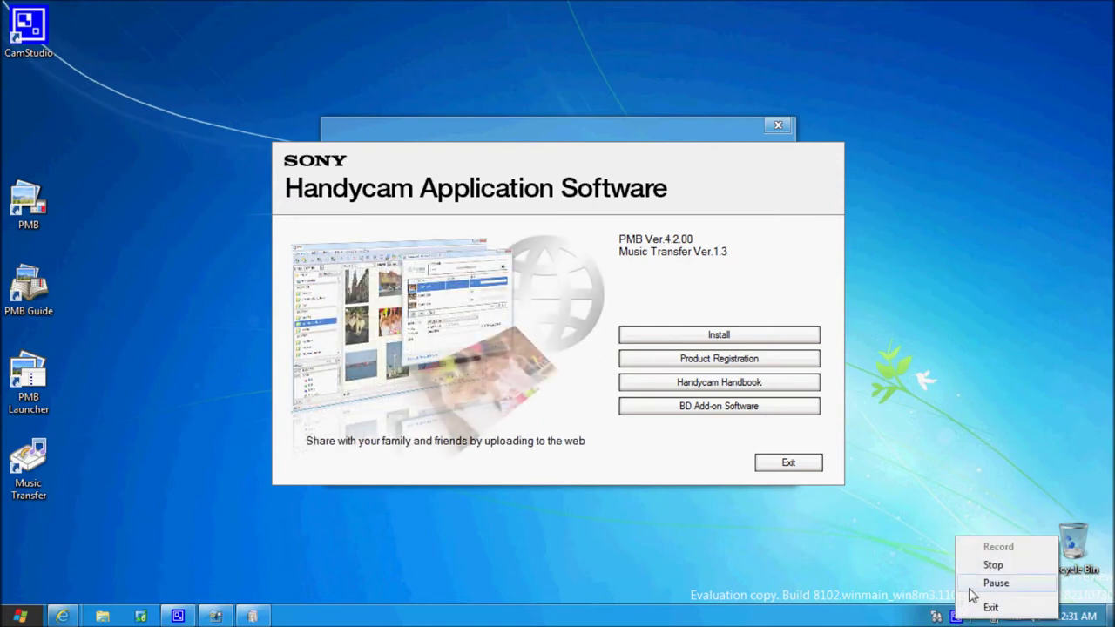
{"action": "left_click", "coordinate": [972, 590]}
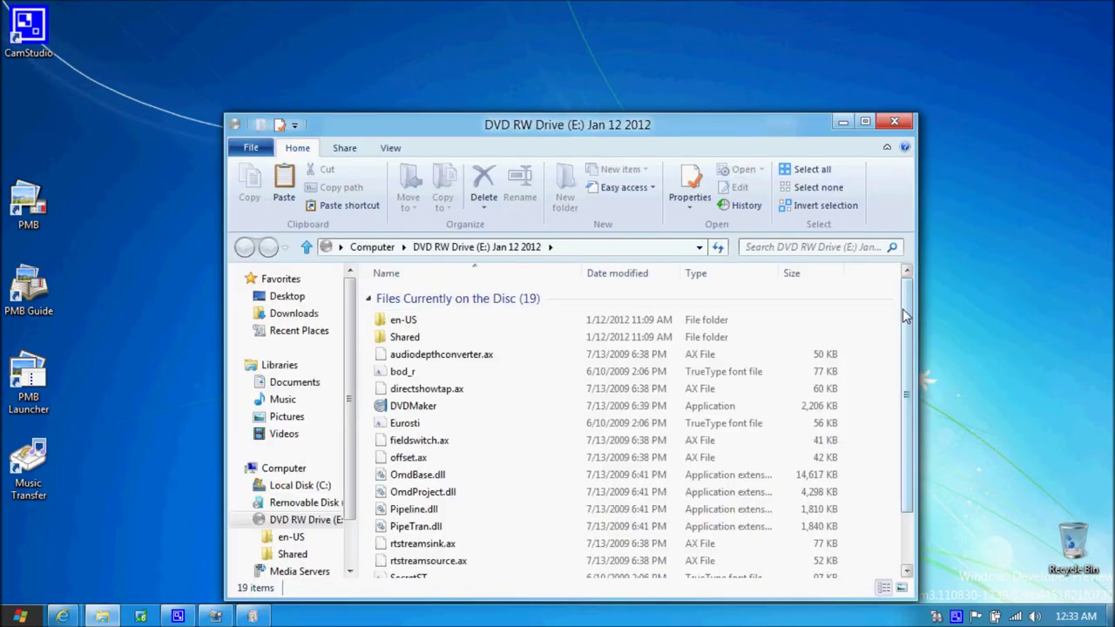
Try to run the DVDMaker application from the disc in DVD RW Drive (E:).
{"action": "left_click", "coordinate": [603, 411]}
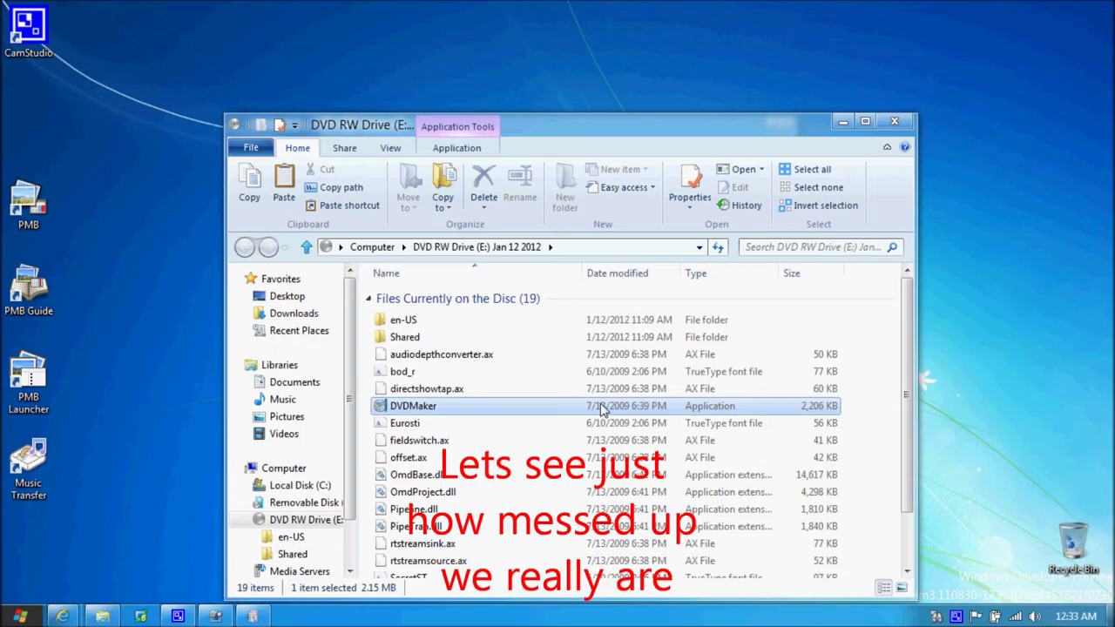
{"action": "double_click", "coordinate": [601, 406]}
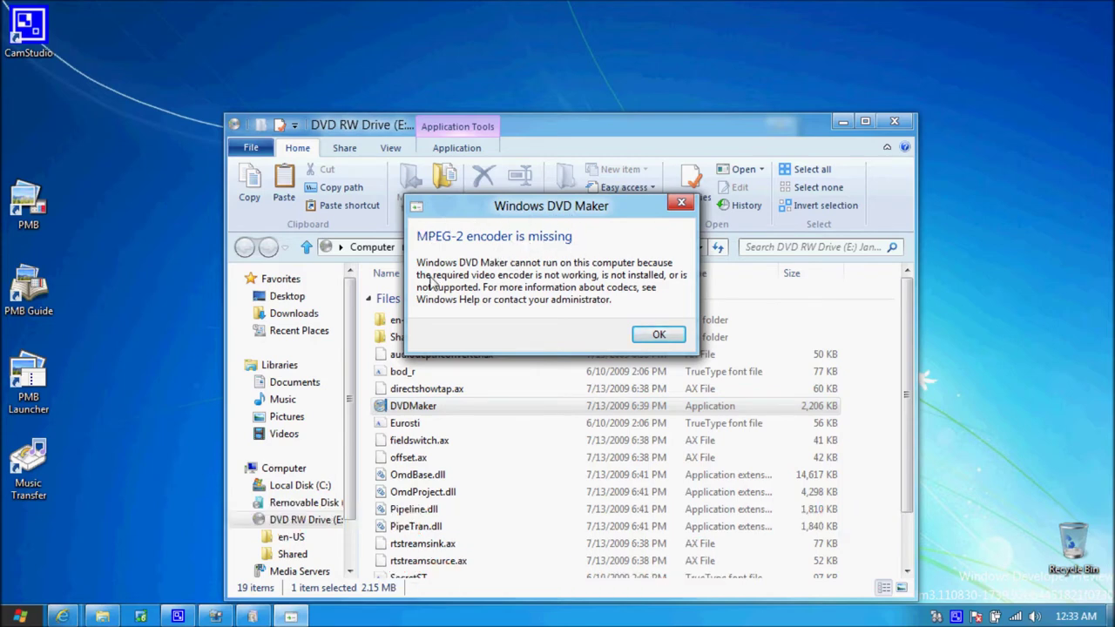
{"action": "left_click", "coordinate": [681, 202]}
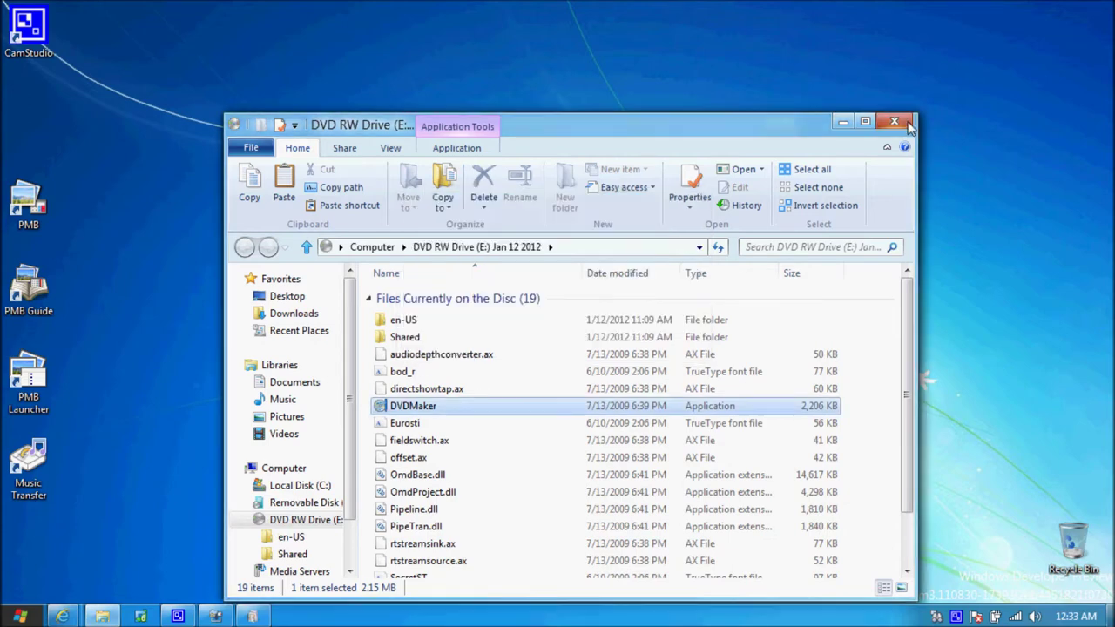
Close the DVD drive's folder window and exit the Sony Handycam Application Software launcher.
{"action": "left_click", "coordinate": [907, 125]}
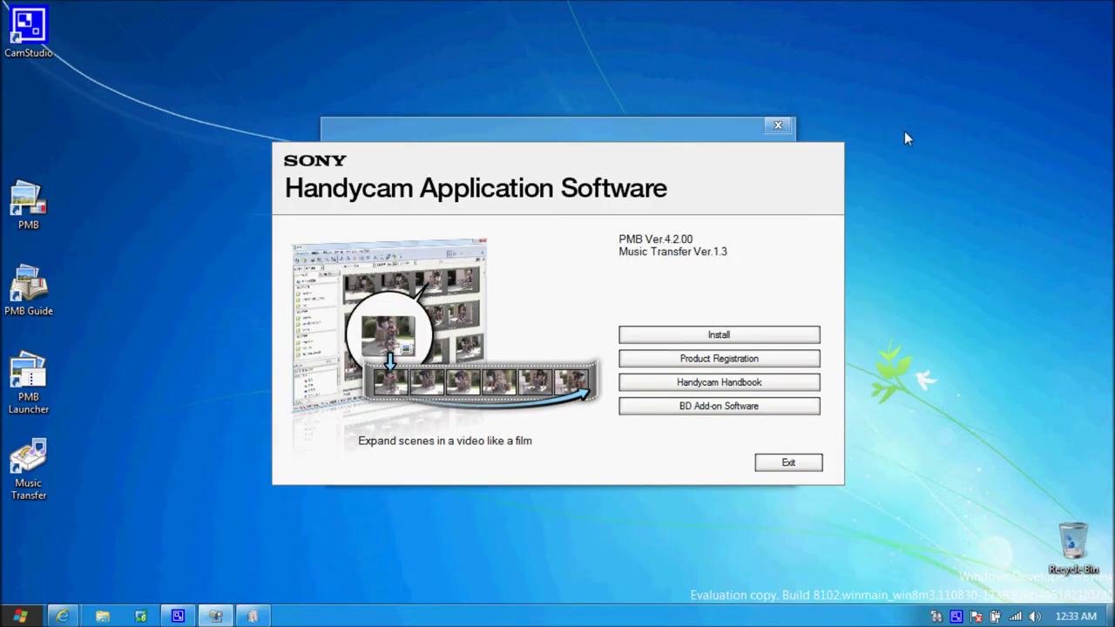
{"action": "left_click", "coordinate": [817, 464]}
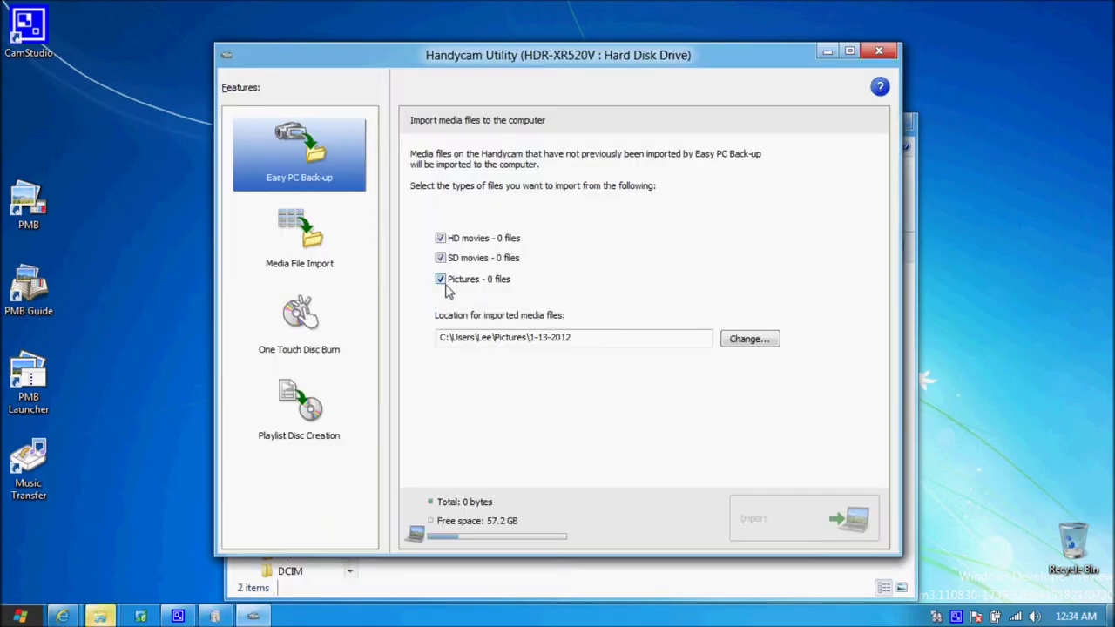
Limit the Easy PC Back-up import to HD movies, leaving SD movies and pictures deselected.
{"action": "left_click", "coordinate": [442, 280]}
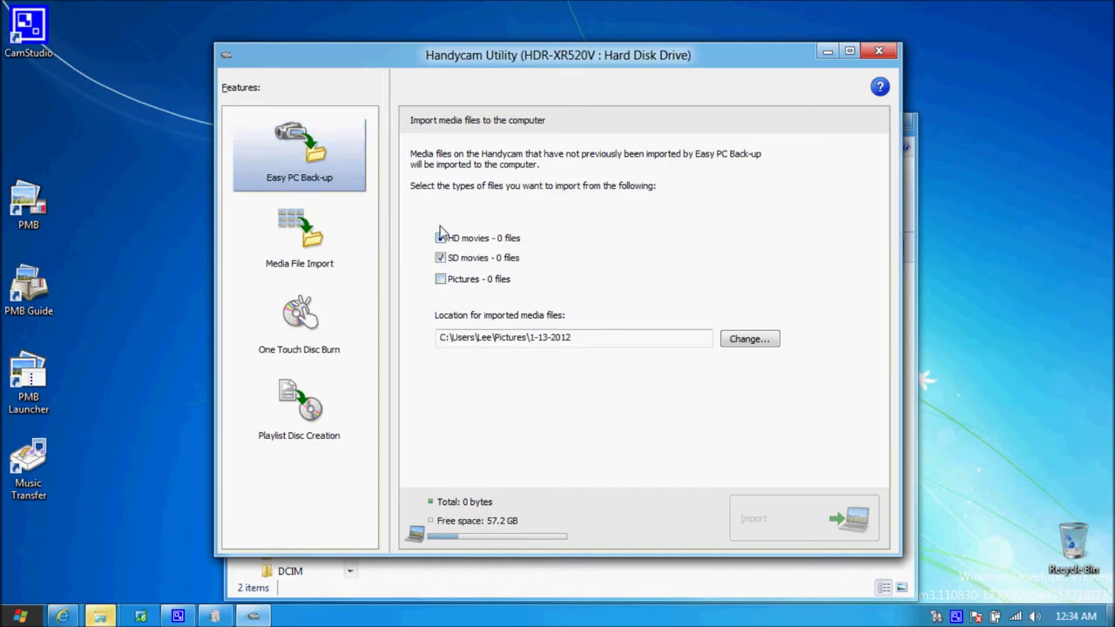
{"action": "left_click", "coordinate": [442, 238]}
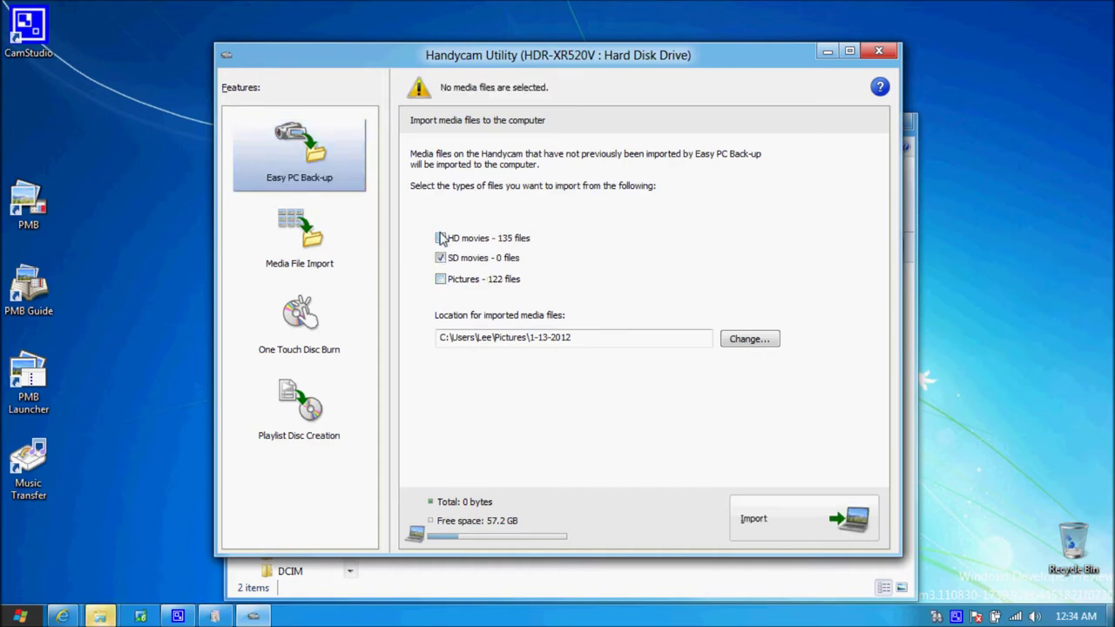
{"action": "left_click", "coordinate": [441, 259]}
{"action": "left_click", "coordinate": [441, 238]}
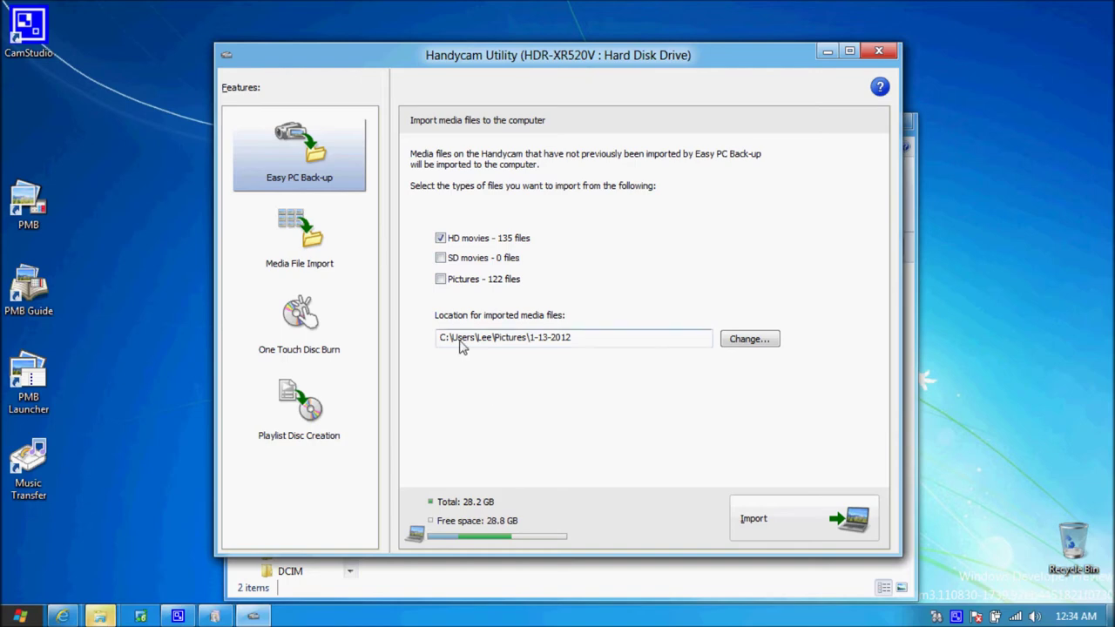
Import only the HD clip recorded at 19:04 on December 27, 2011 using Media File Import.
{"action": "left_click", "coordinate": [330, 250]}
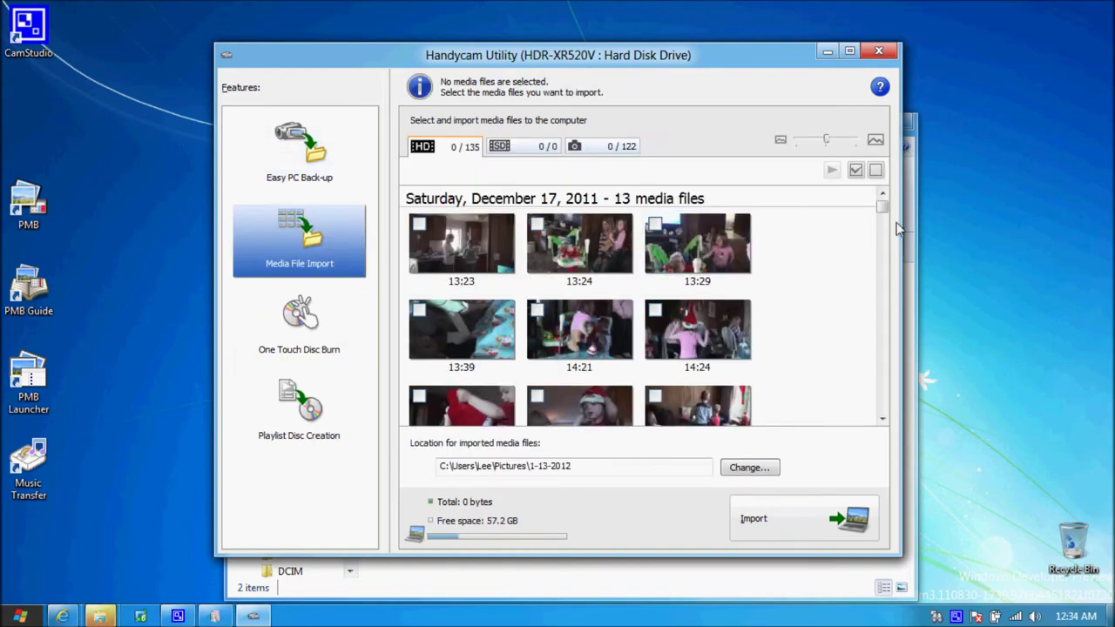
{"action": "left_click_drag", "start_coordinate": [882, 209], "coordinate": [883, 274]}
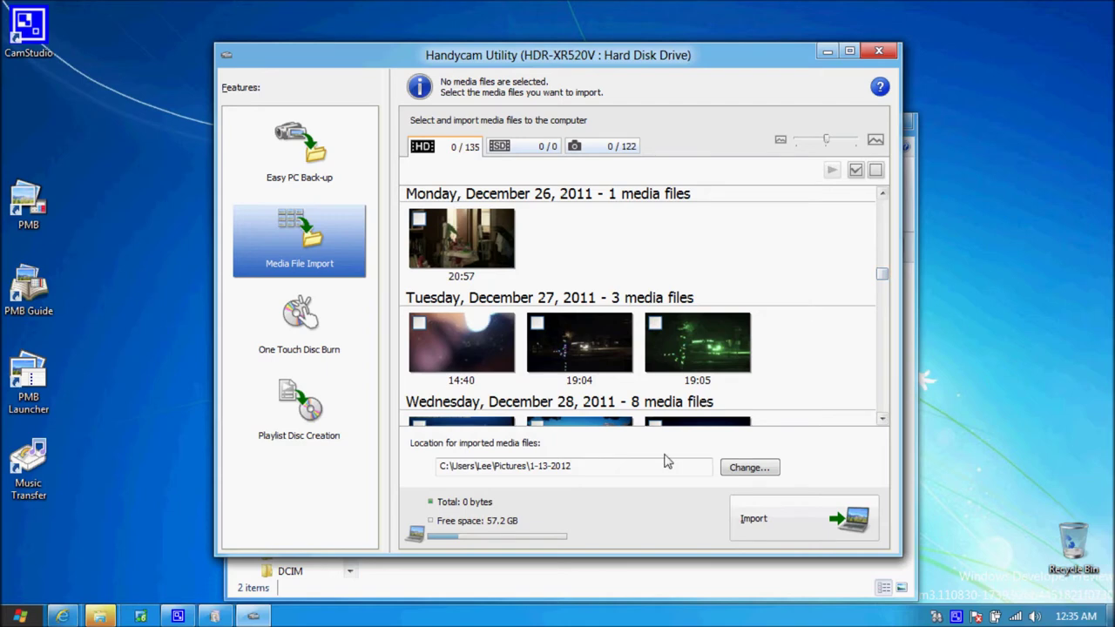
{"action": "left_click", "coordinate": [538, 323]}
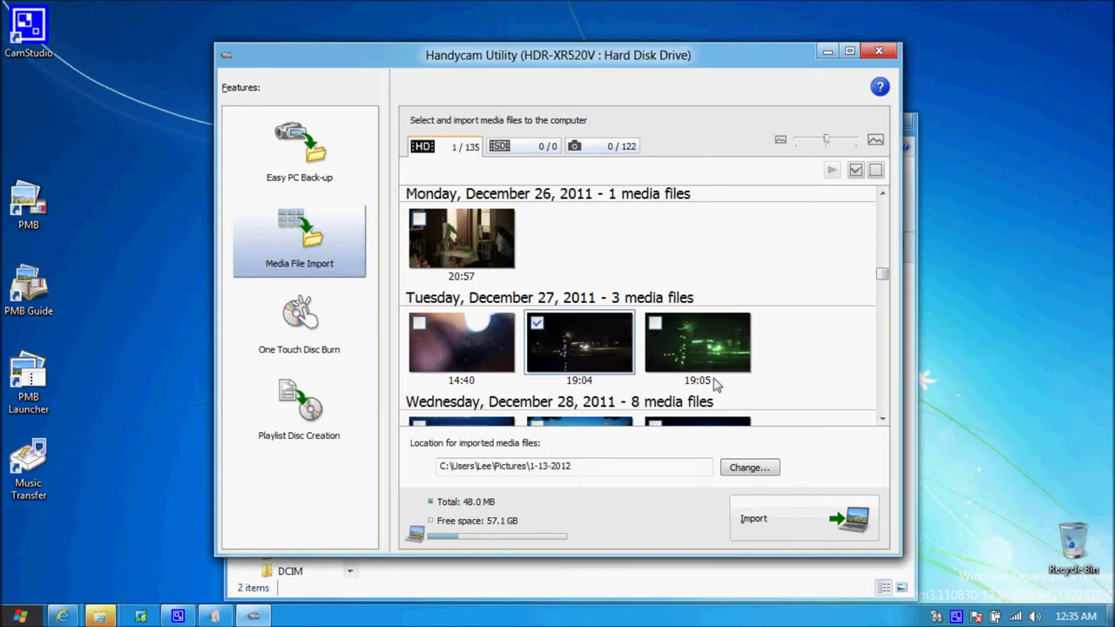
{"action": "left_click", "coordinate": [811, 518]}
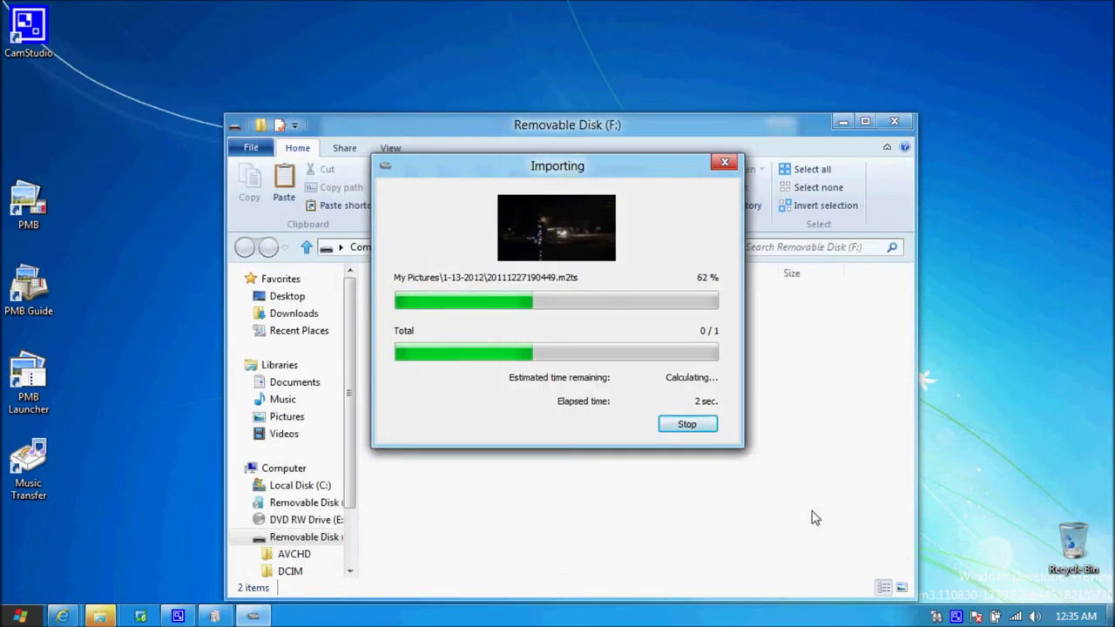
{"action": "right_click", "coordinate": [958, 617]}
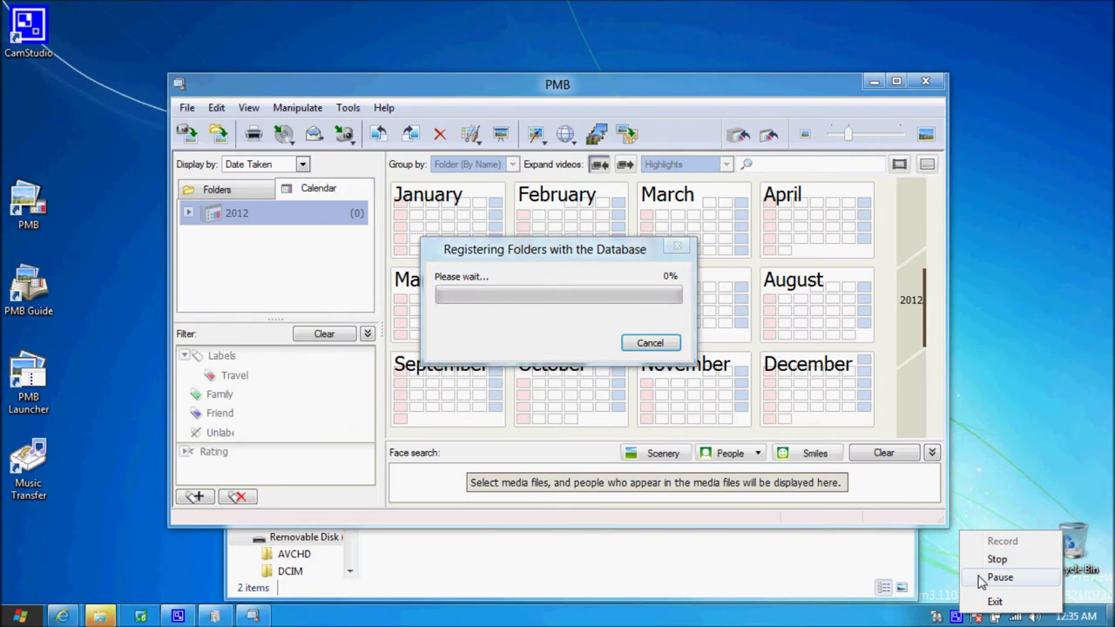
{"action": "left_click", "coordinate": [999, 577]}
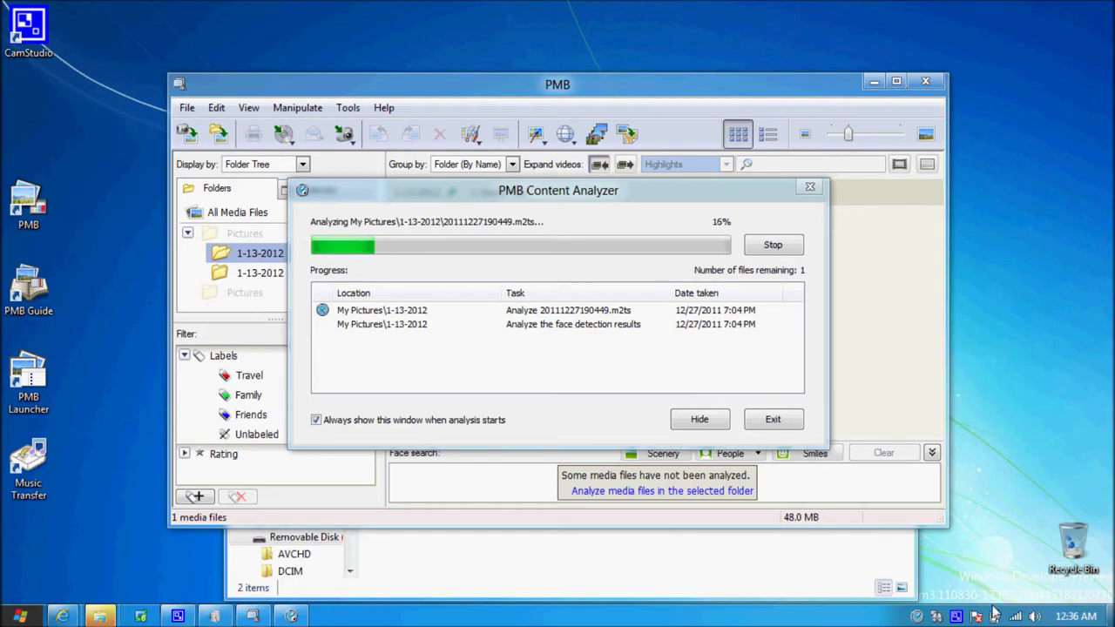
{"action": "right_click", "coordinate": [956, 616]}
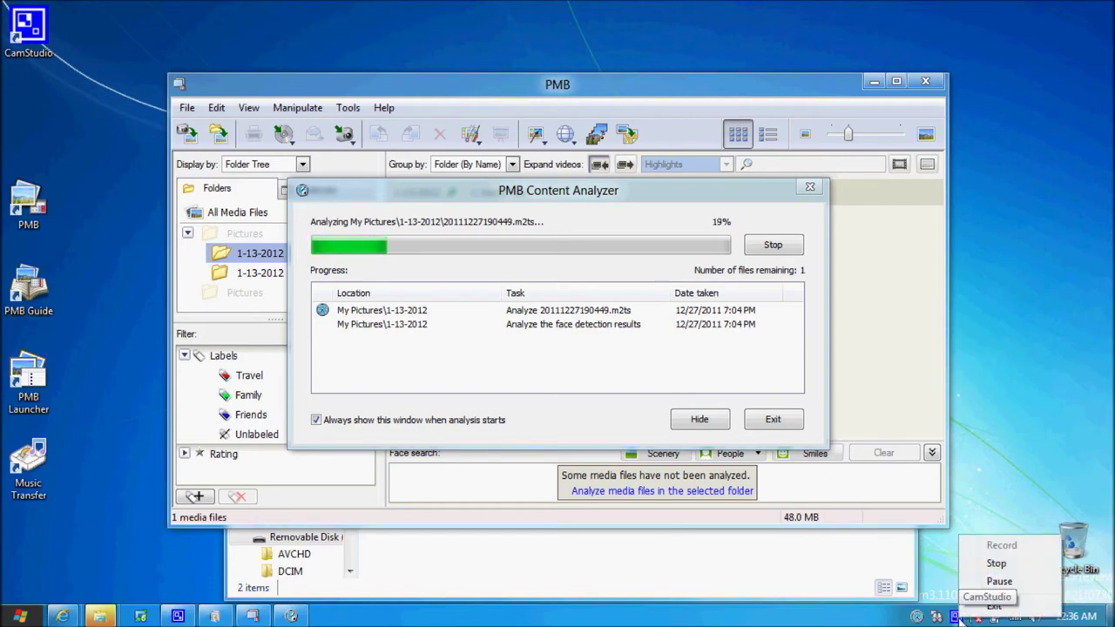
{"action": "left_click", "coordinate": [971, 582]}
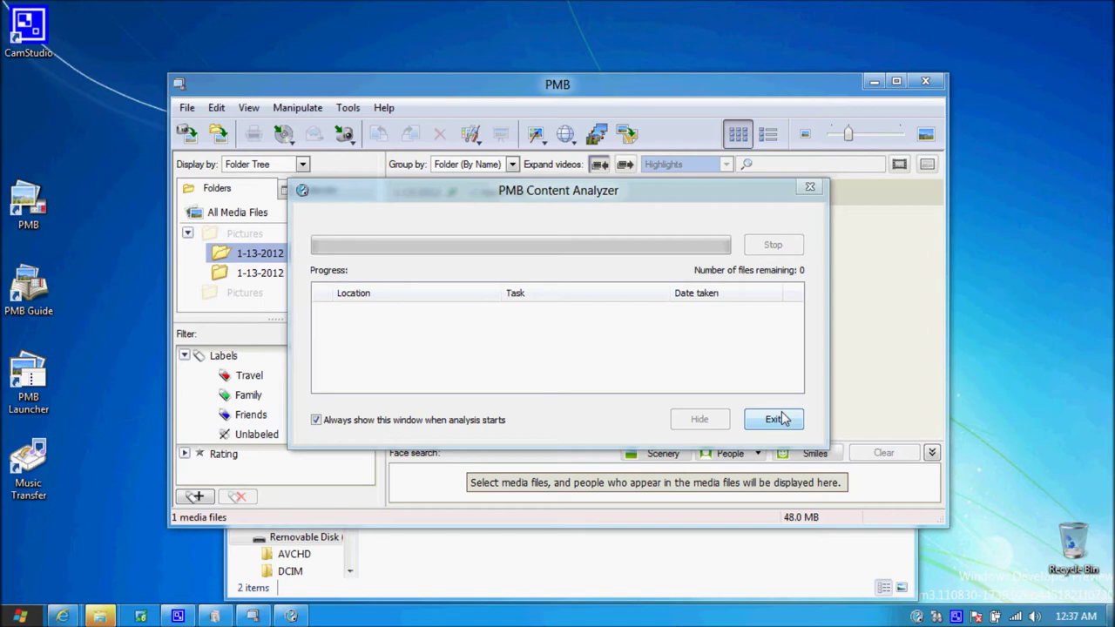
Exit the PMB Content Analyzer, open the imported clip in the 1-13-2012 folder for playback, and close its viewer.
{"action": "left_click", "coordinate": [778, 419]}
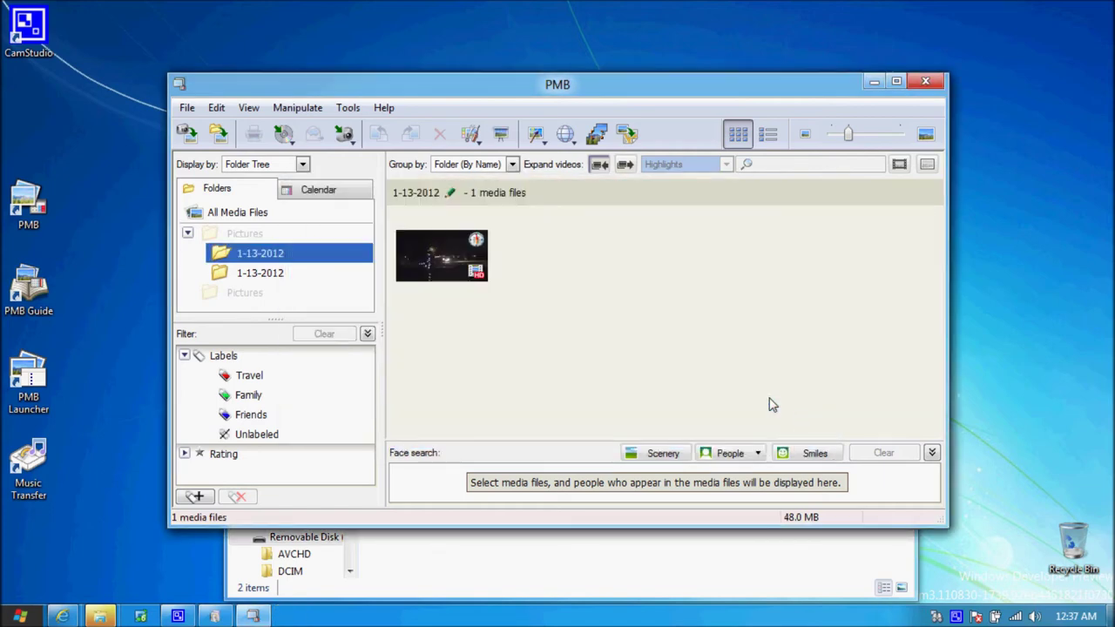
{"action": "left_click", "coordinate": [466, 285]}
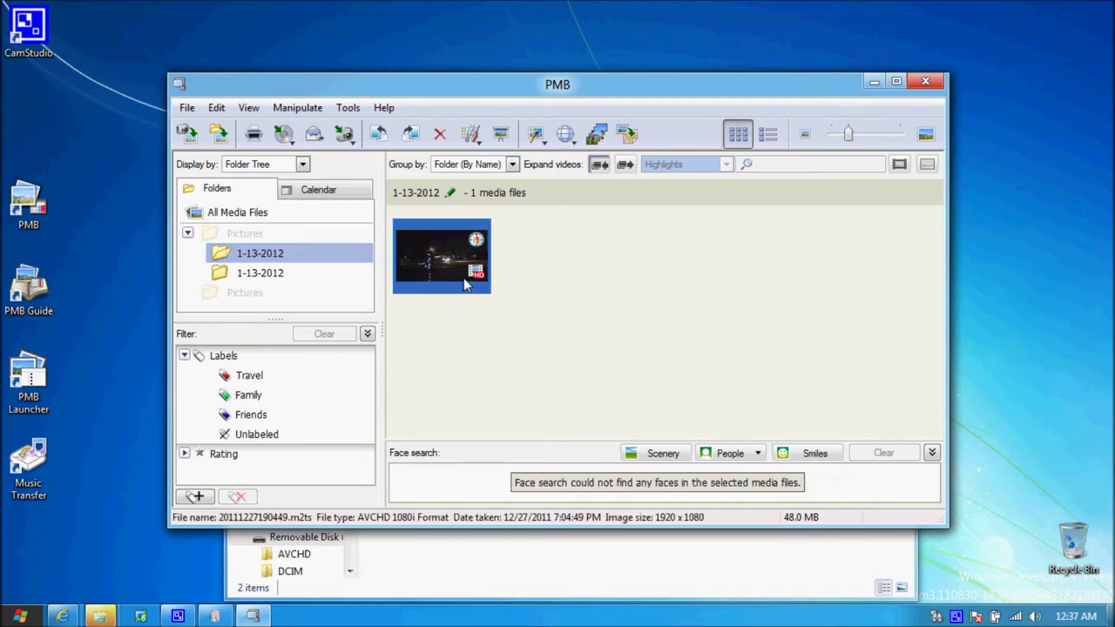
{"action": "double_click", "coordinate": [466, 285]}
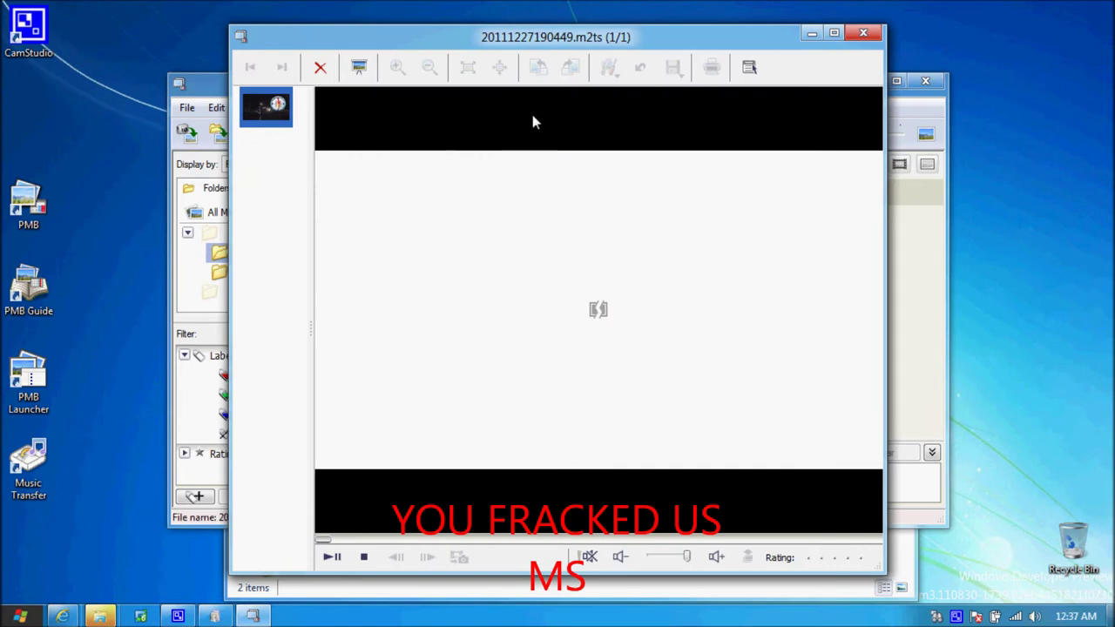
{"action": "left_click", "coordinate": [860, 35]}
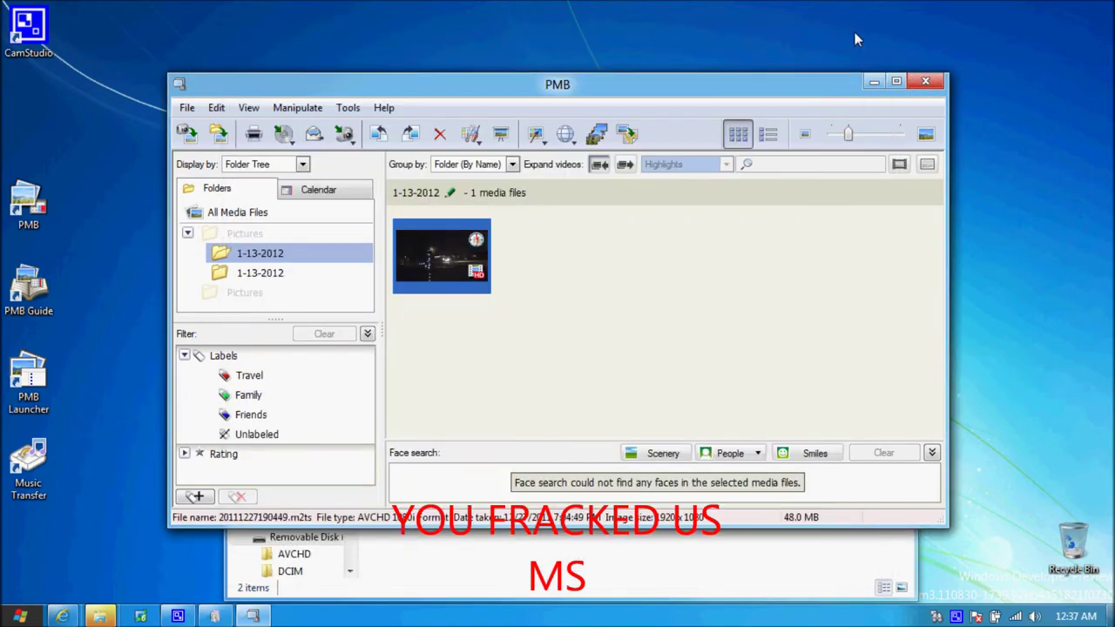
Close PMB and play the AVCHD clip 00002 from the Videos library in Windows Media Player, using the recommended initial settings.
{"action": "left_click", "coordinate": [929, 80]}
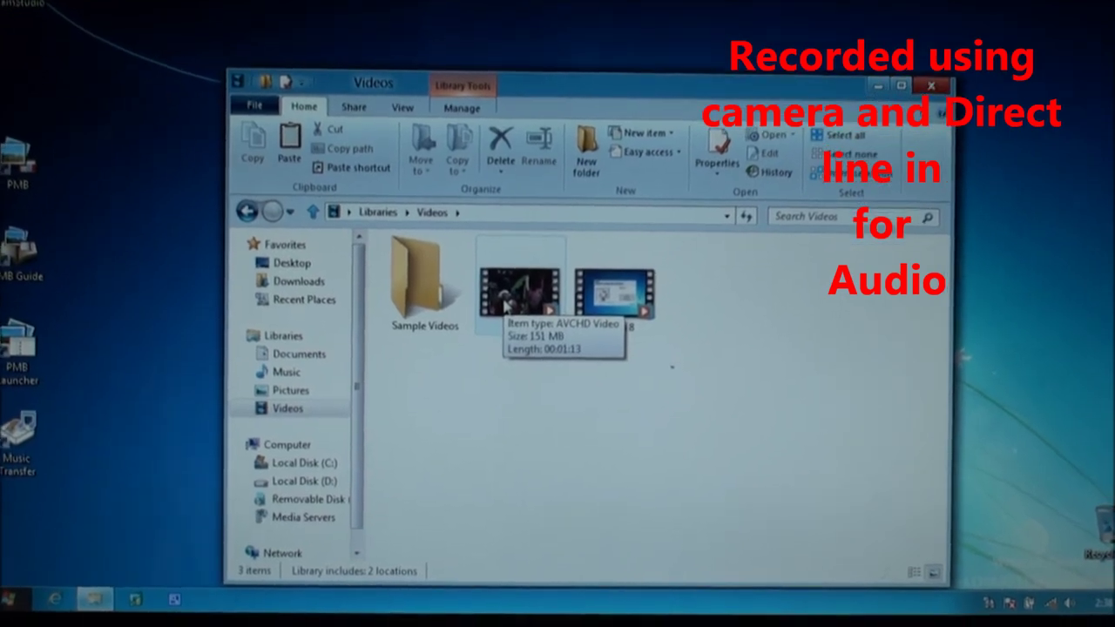
{"action": "double_click", "coordinate": [506, 314]}
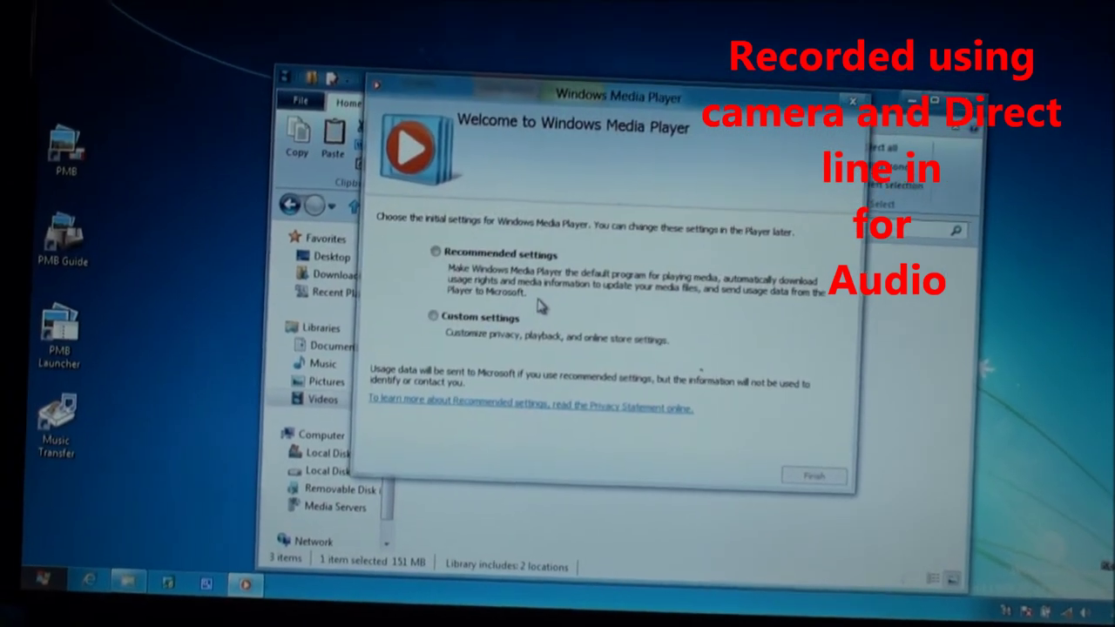
{"action": "left_click", "coordinate": [473, 268]}
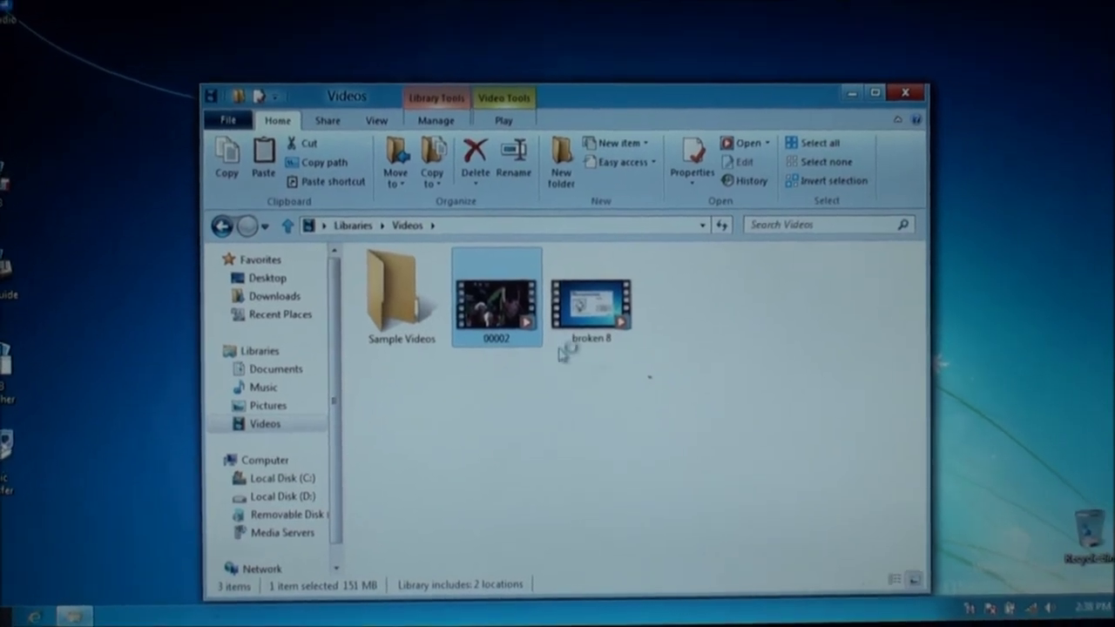
{"action": "double_click", "coordinate": [523, 325]}
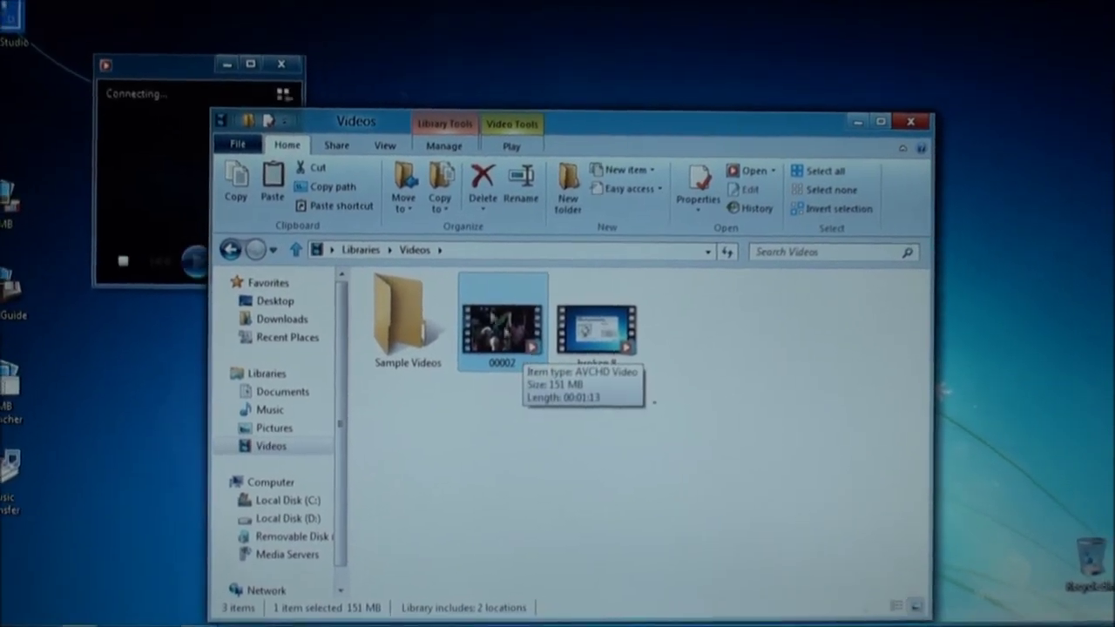
{"action": "left_click", "coordinate": [244, 64]}
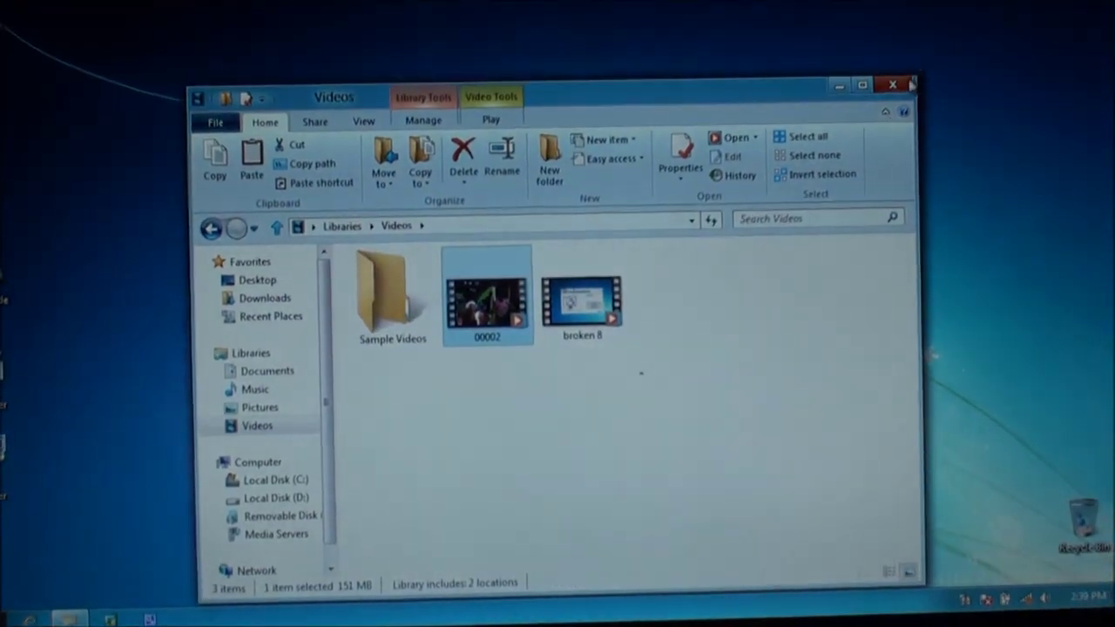
Close the Videos library window and bring up the Shut Down Windows dialog from the desktop.
{"action": "left_click", "coordinate": [886, 85]}
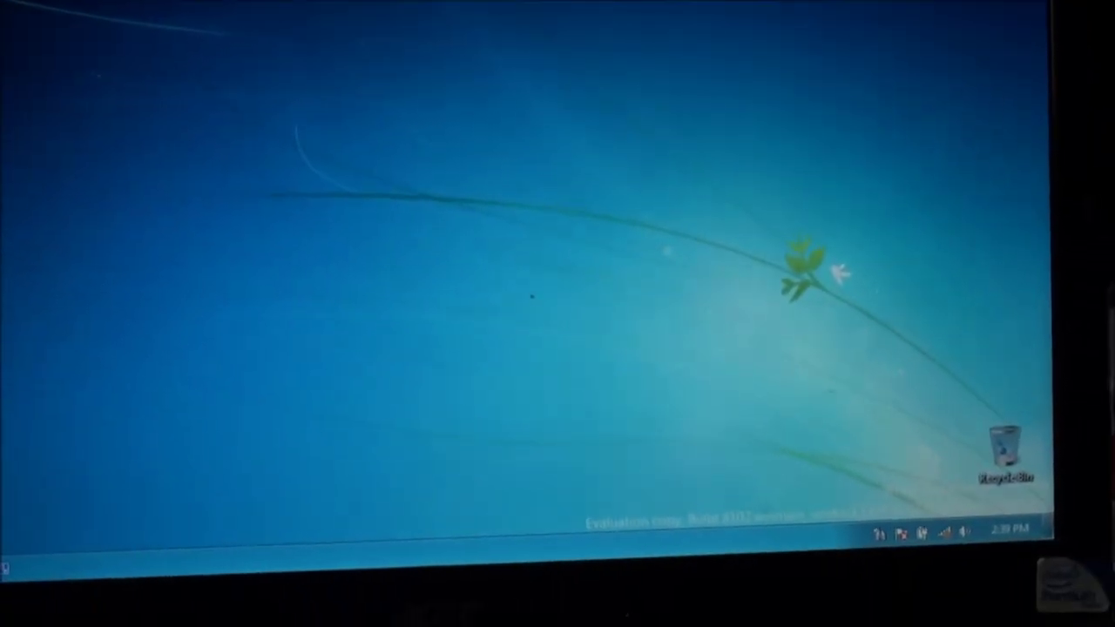
{"action": "key", "text": "alt+F4"}
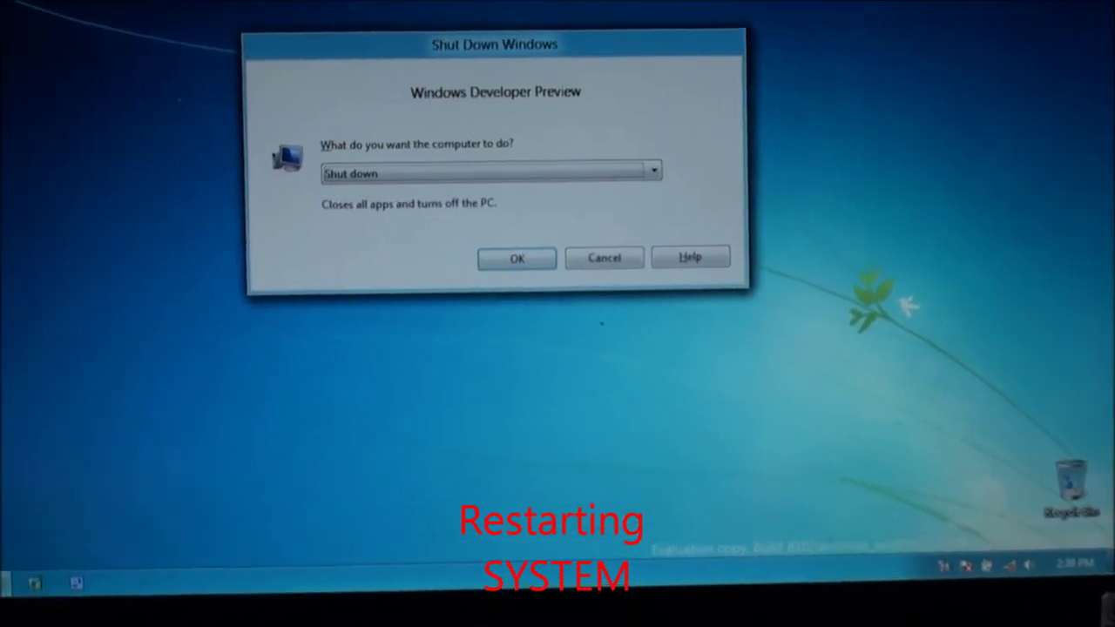